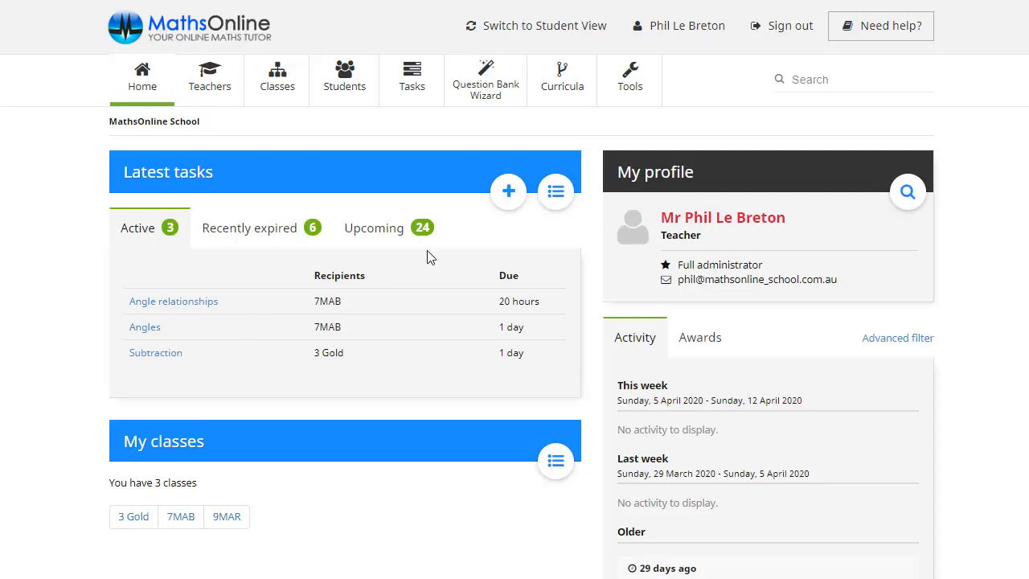
Step: Start a new task with dates from 9 Apr 2020 to 13 Apr 2020, both at 8:00 AM
{"action": "left_click", "coordinate": [509, 193]}
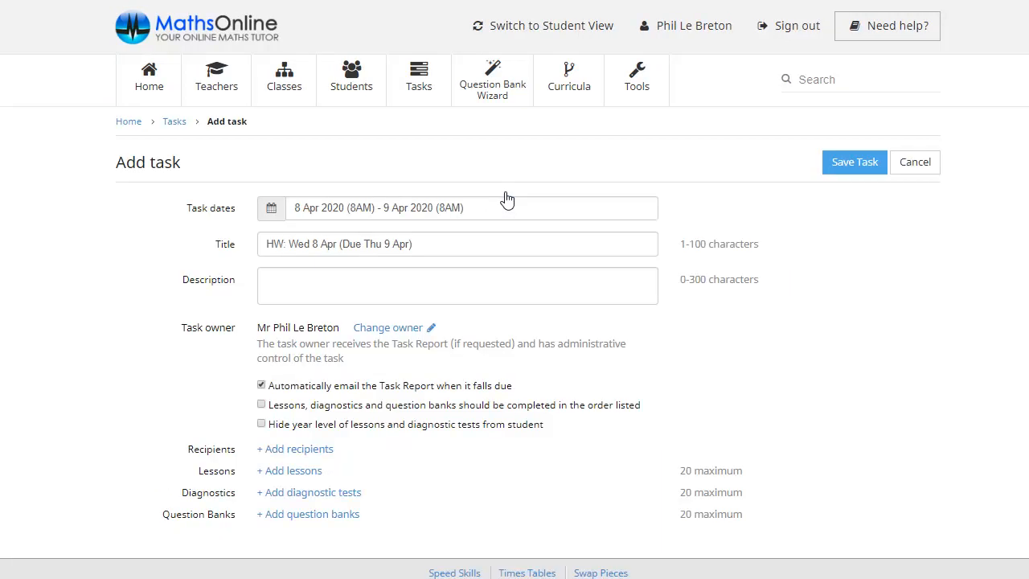
{"action": "left_click", "coordinate": [482, 207]}
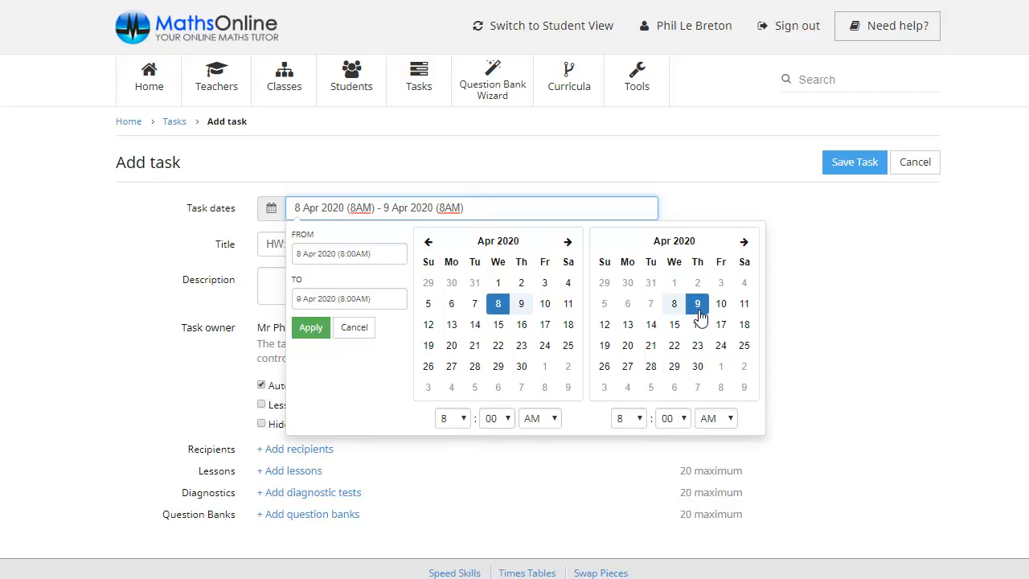
{"action": "left_click", "coordinate": [522, 306]}
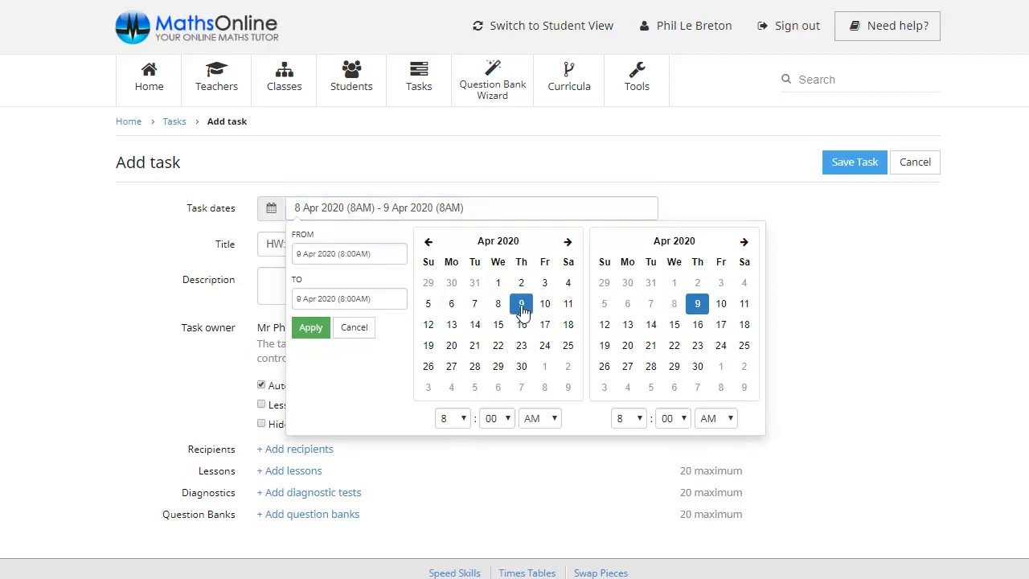
{"action": "left_click", "coordinate": [628, 326]}
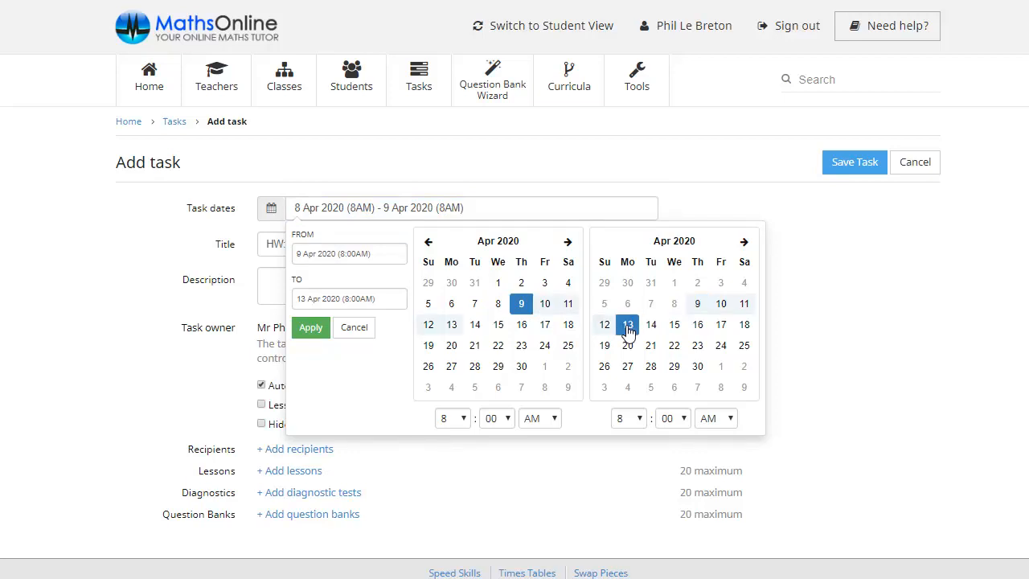
{"action": "left_click", "coordinate": [312, 330]}
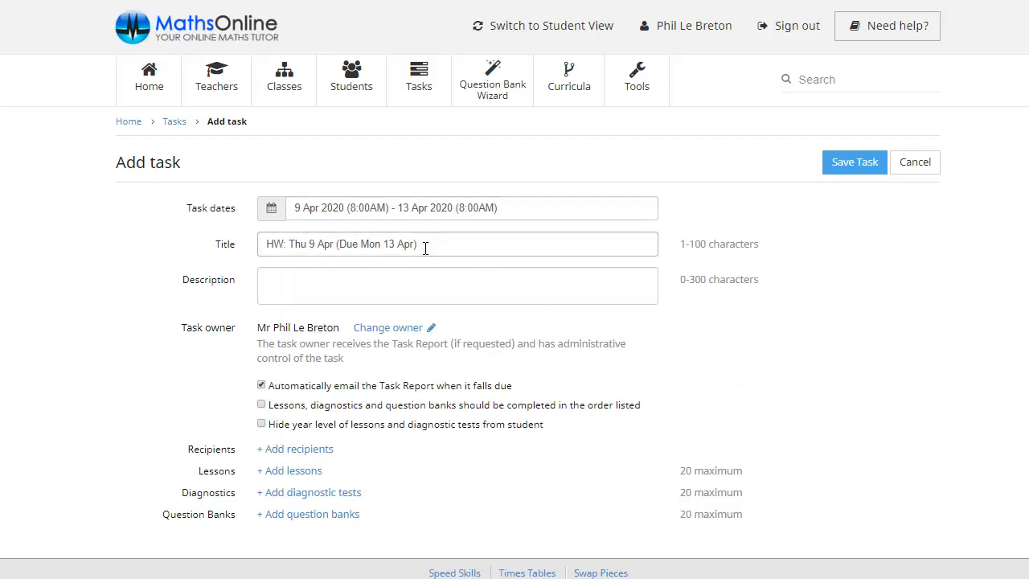
{"action": "left_click", "coordinate": [426, 248]}
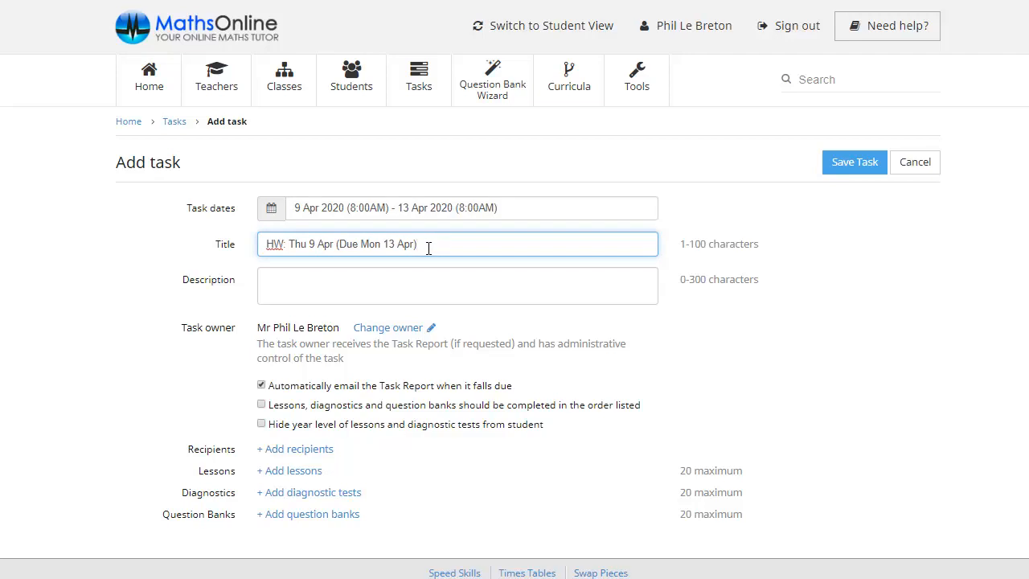
{"action": "left_click_drag", "start_coordinate": [429, 248], "coordinate": [269, 250]}
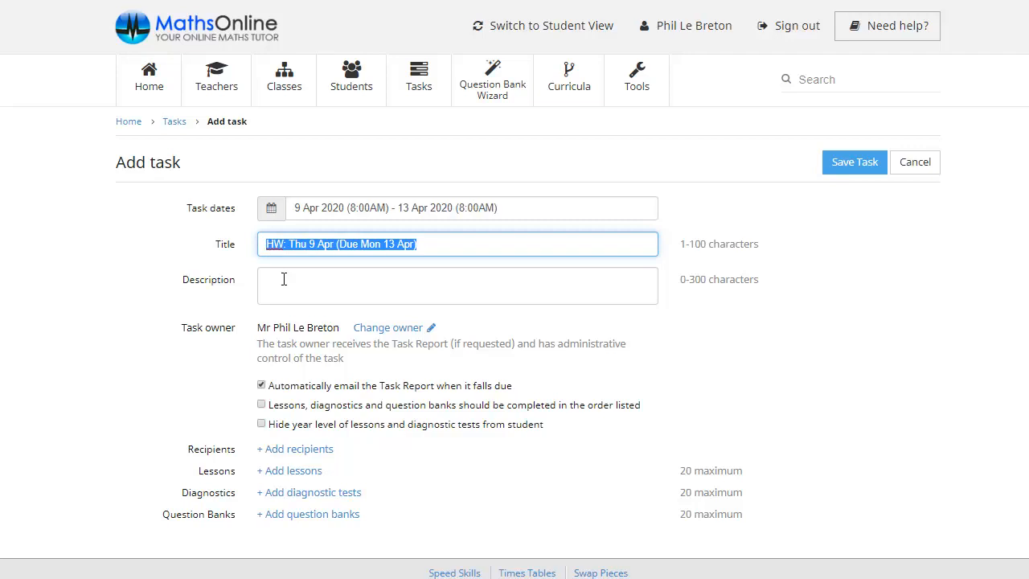
{"action": "left_click", "coordinate": [284, 279]}
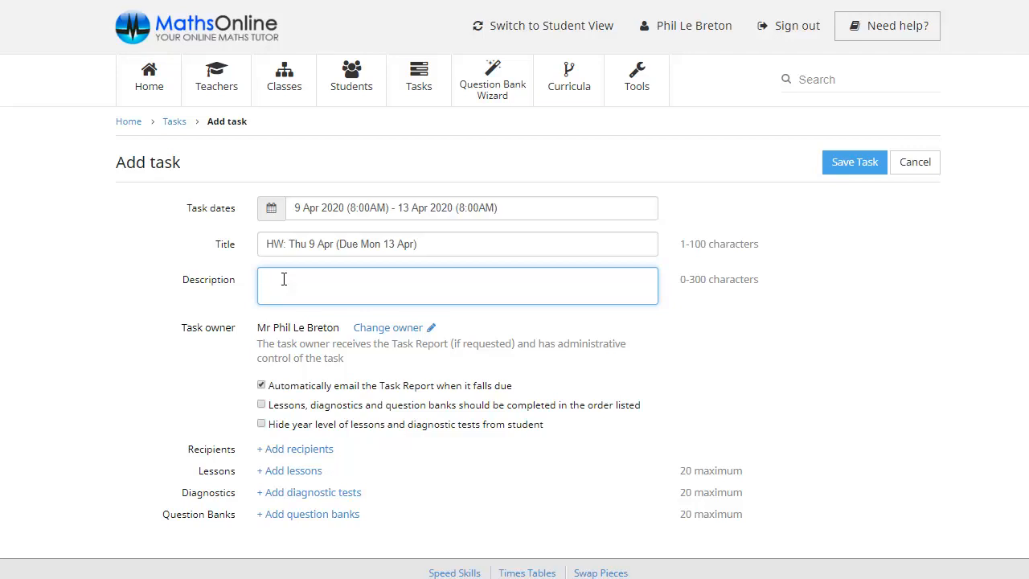
{"action": "left_click", "coordinate": [287, 395]}
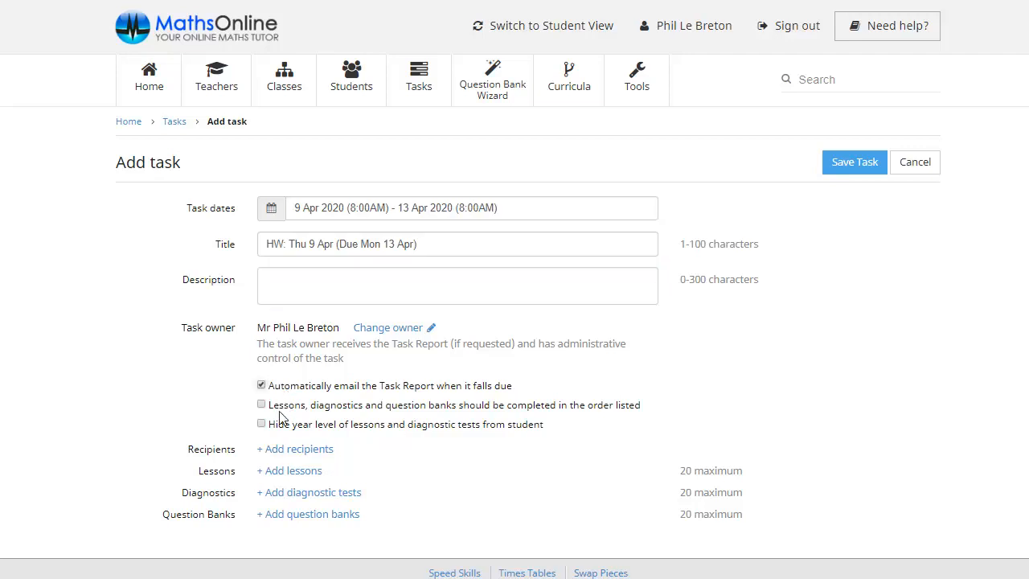
{"action": "left_click", "coordinate": [262, 404]}
{"action": "left_click", "coordinate": [261, 404]}
Step: Filter the lessons available for the task to Year 7, Number and Algebra, Percentages
{"action": "left_click", "coordinate": [291, 471]}
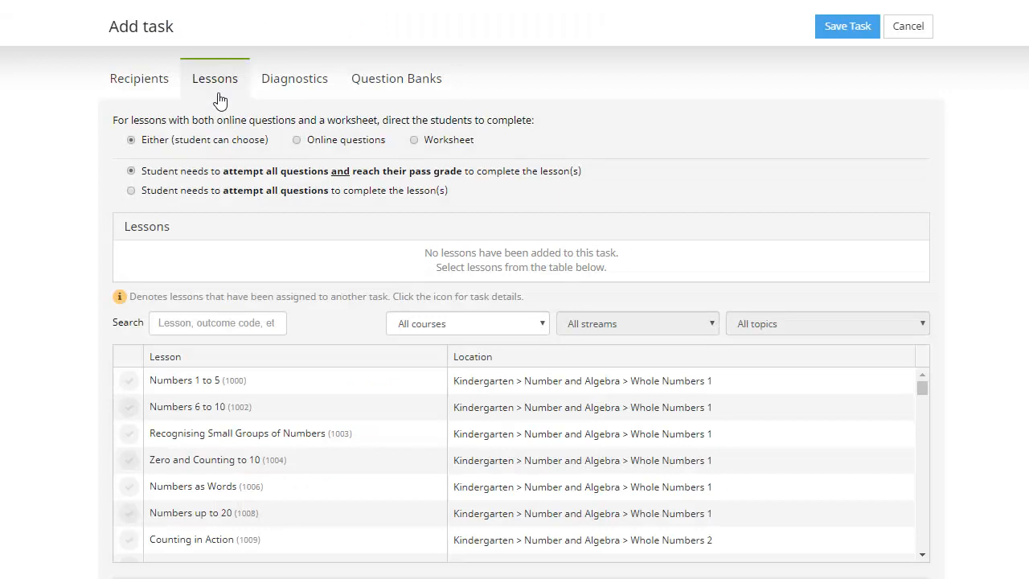
{"action": "left_click", "coordinate": [472, 328]}
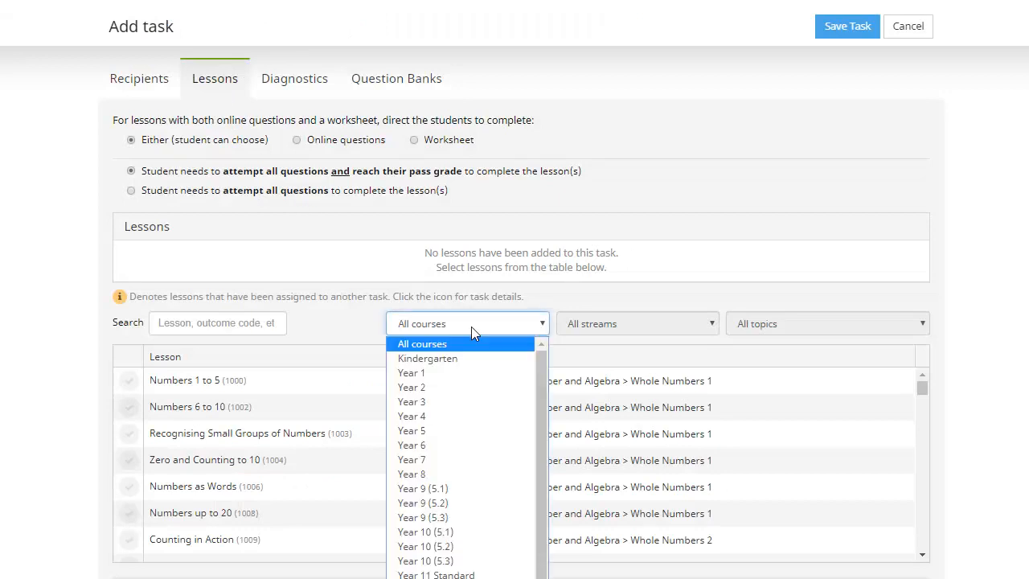
{"action": "left_click", "coordinate": [443, 460]}
{"action": "left_click", "coordinate": [613, 326]}
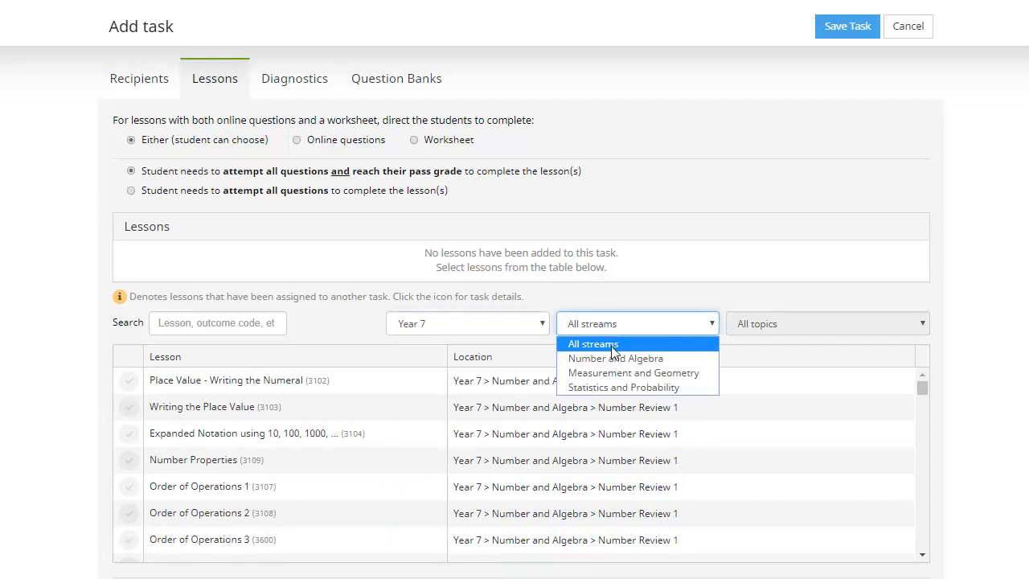
{"action": "left_click", "coordinate": [611, 359]}
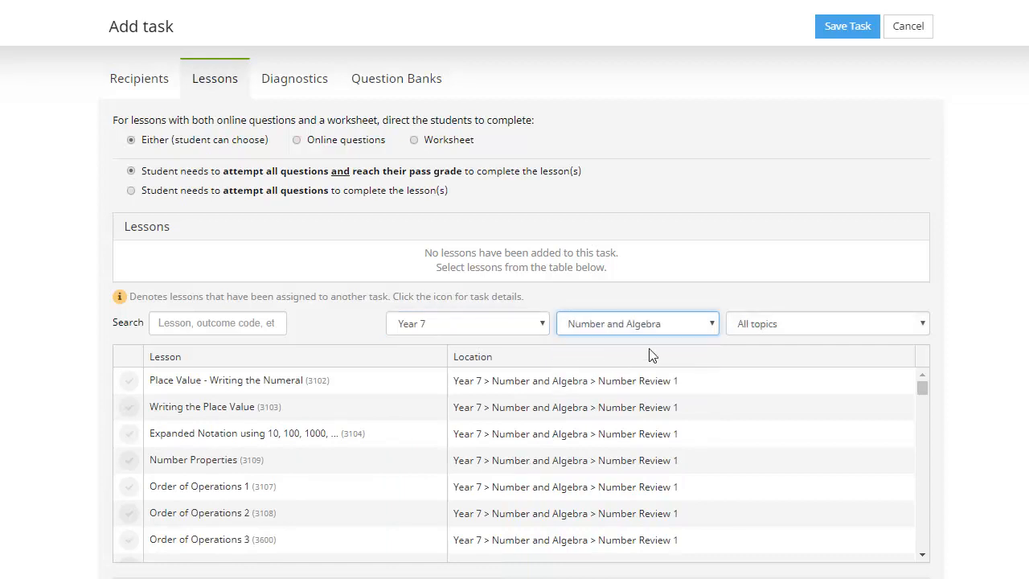
{"action": "left_click", "coordinate": [776, 332]}
{"action": "left_click", "coordinate": [777, 429]}
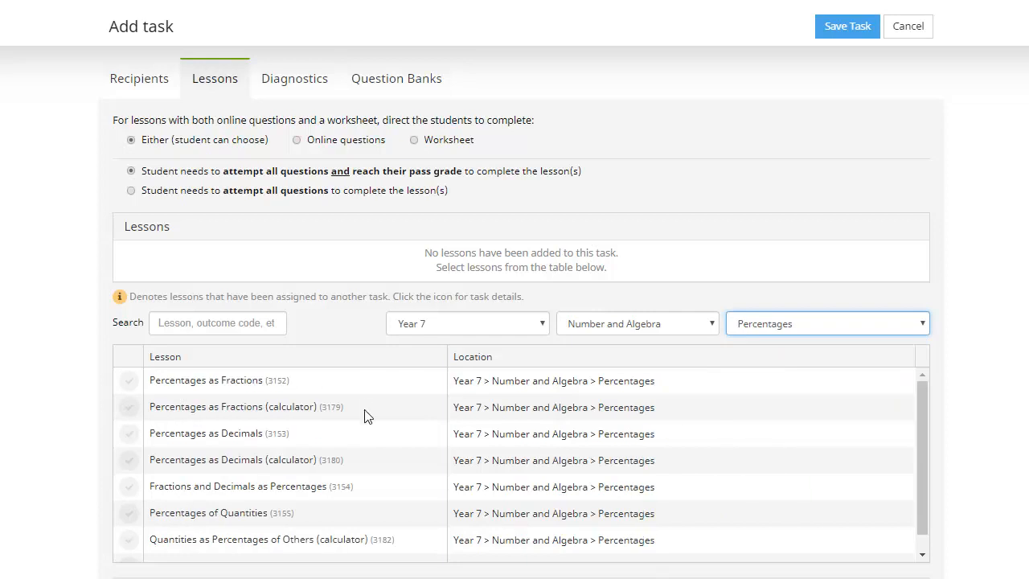
Step: Add lessons Percentages as Fractions (3152), Percentages as Fractions (calculator) (3179) and Percentages as Decimals (3153), and remove the Decimals lesson from the task
{"action": "left_click", "coordinate": [132, 386]}
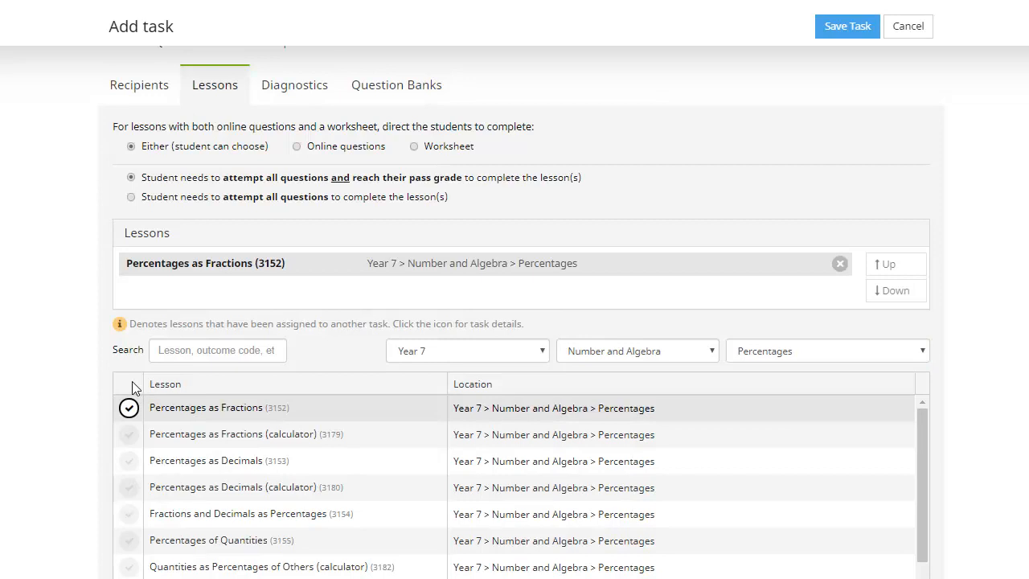
{"action": "left_click", "coordinate": [131, 442]}
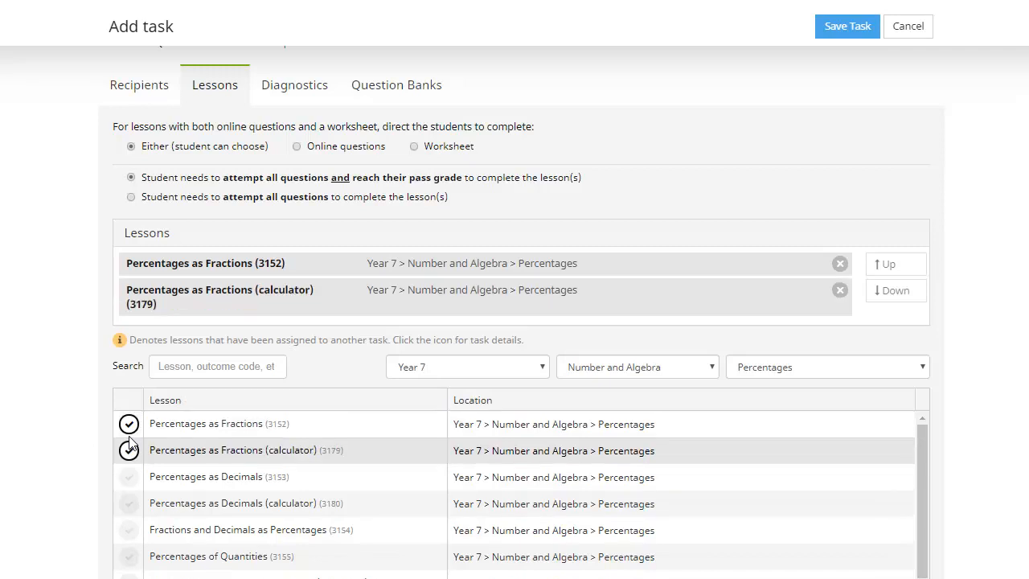
{"action": "left_click", "coordinate": [130, 478]}
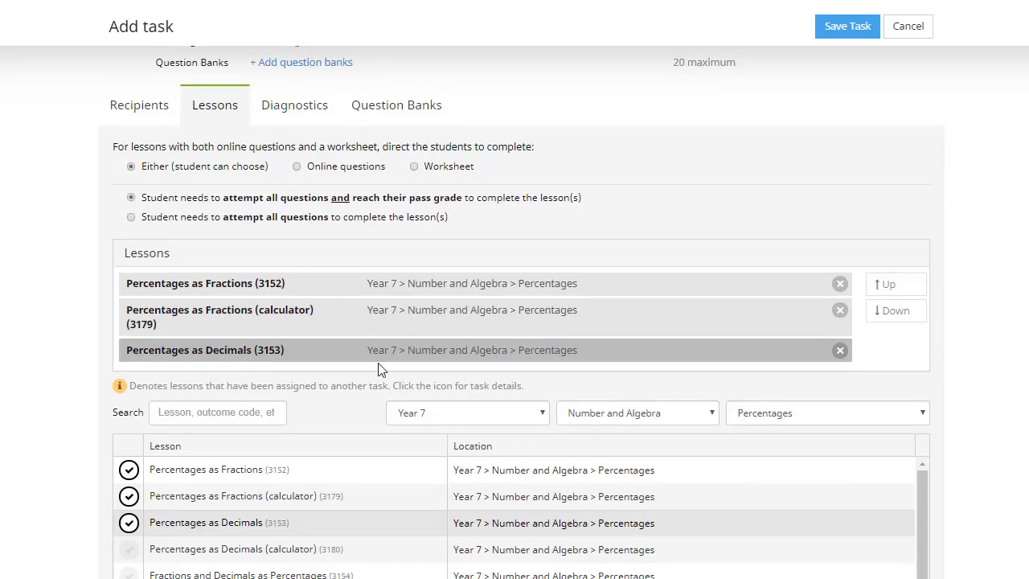
{"action": "left_click", "coordinate": [840, 352]}
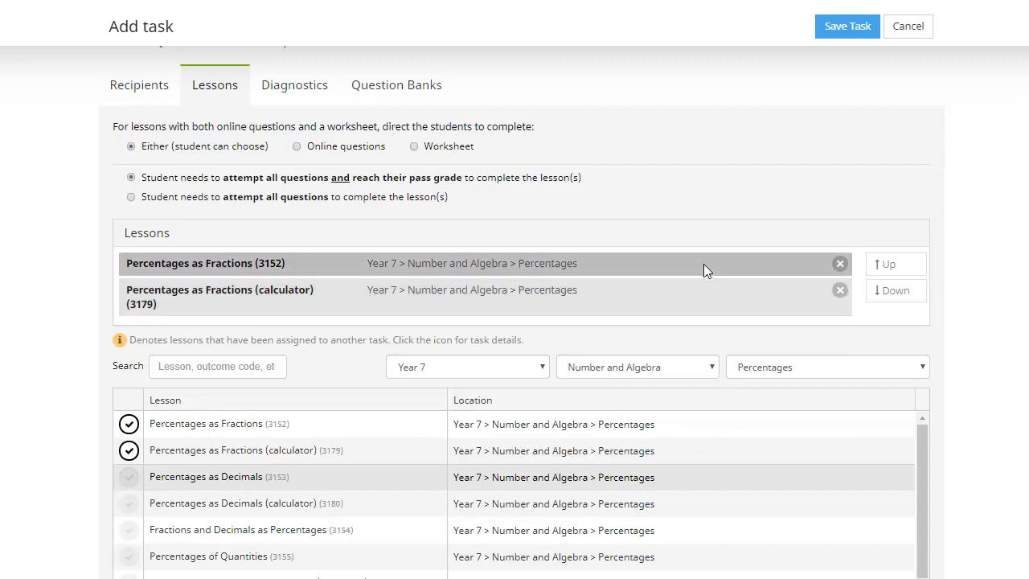
{"action": "left_click", "coordinate": [703, 295]}
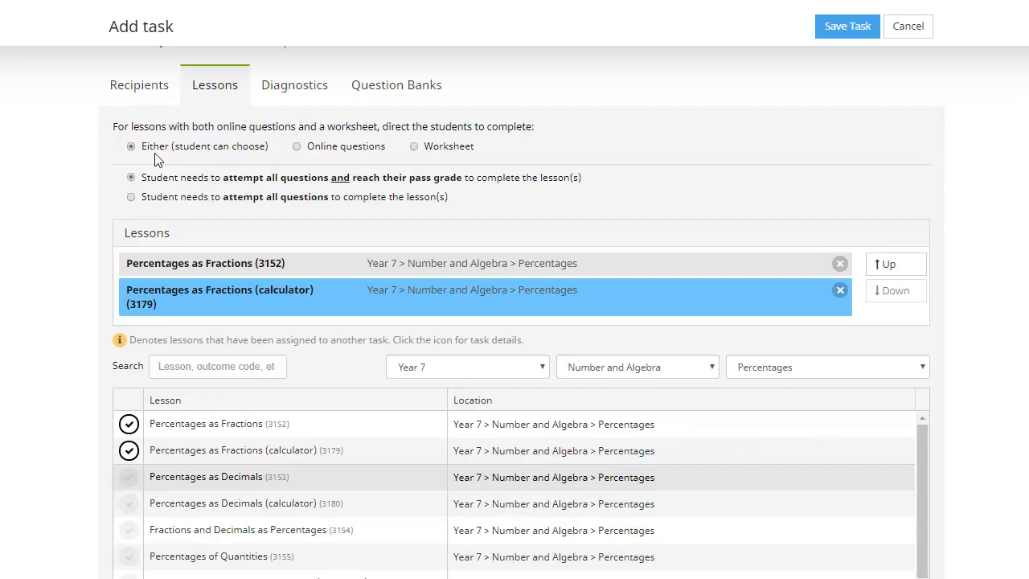
Step: Try the Online questions and Worksheet completion options for the lessons, and return to Either (student can choose)
{"action": "left_click", "coordinate": [300, 151]}
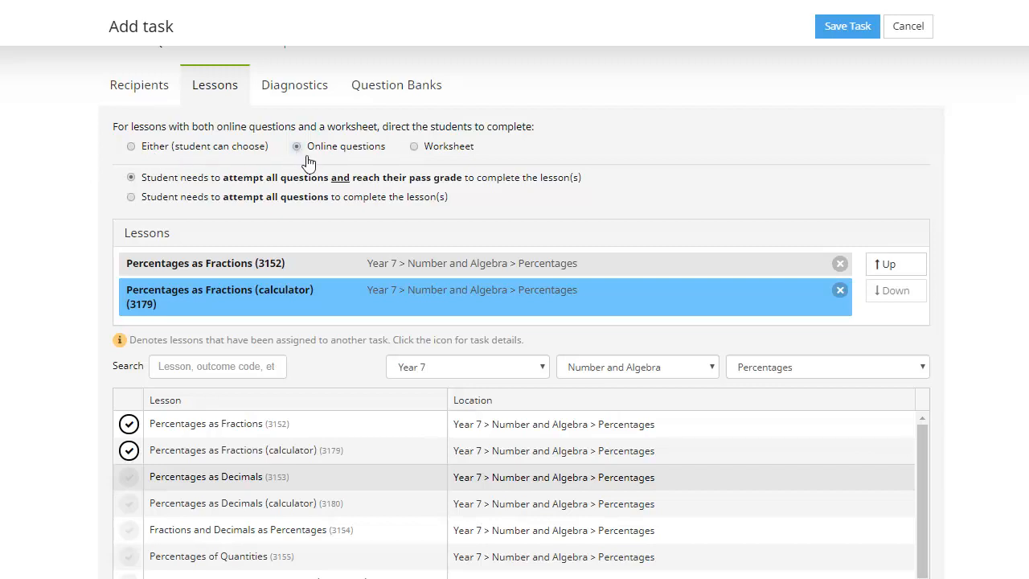
{"action": "left_click", "coordinate": [414, 148]}
{"action": "left_click", "coordinate": [144, 153]}
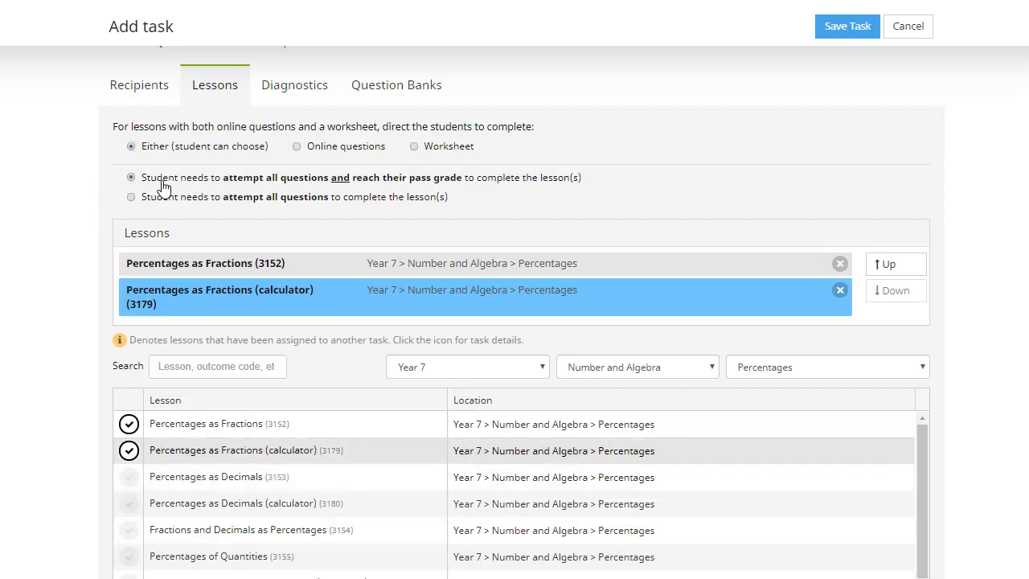
Step: Review the Year 7 diagnostic tests and the question banks that can be added to the task
{"action": "left_click", "coordinate": [288, 95]}
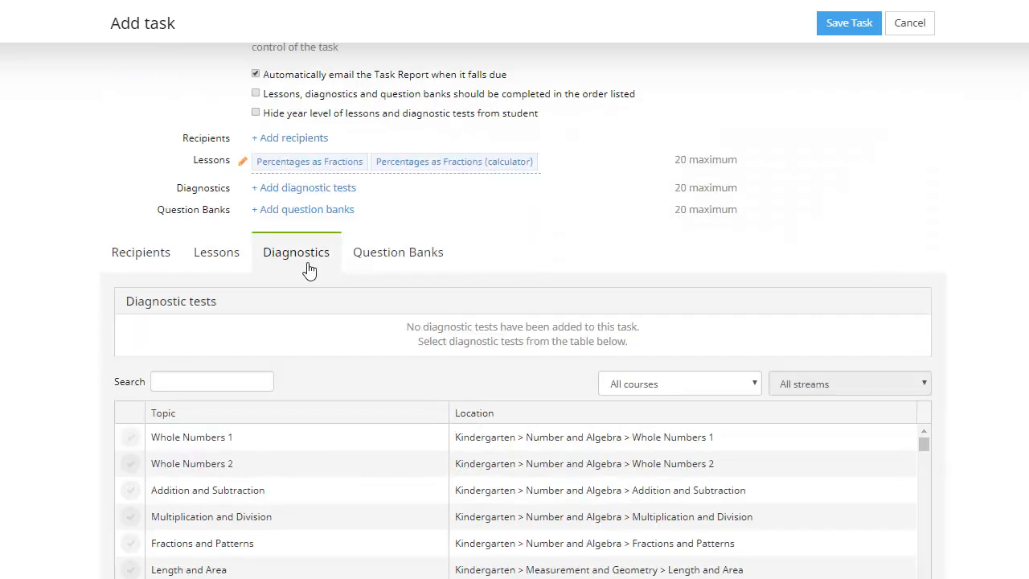
{"action": "left_click", "coordinate": [671, 388]}
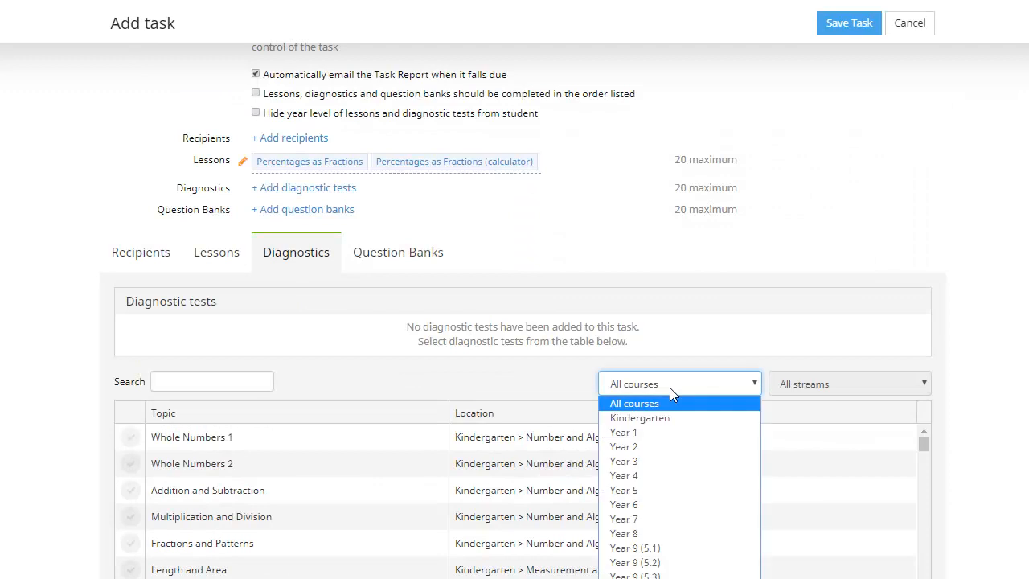
{"action": "left_click", "coordinate": [645, 515]}
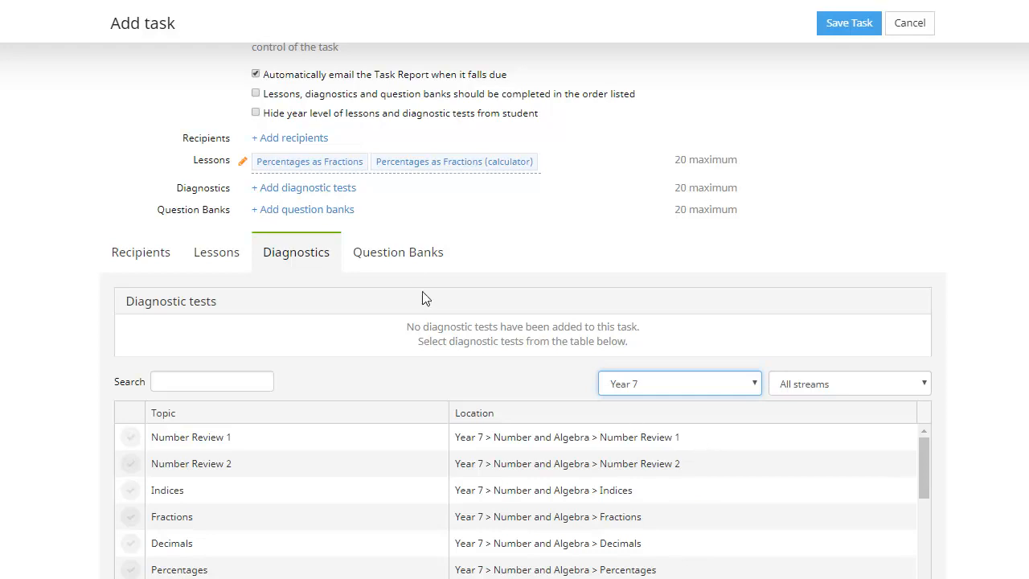
{"action": "left_click", "coordinate": [398, 252]}
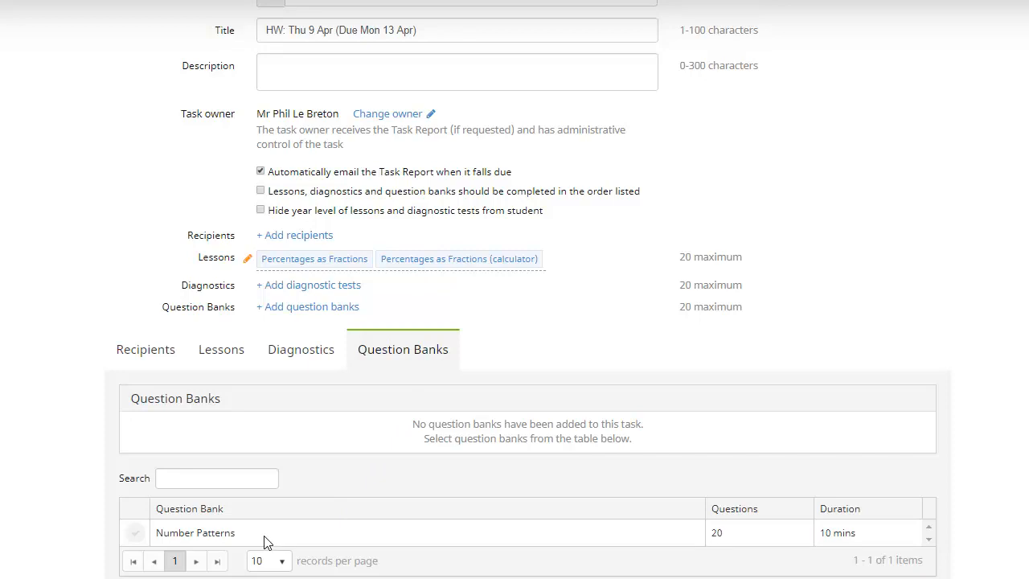
Step: Search the recipient classes for "7", include the entire 7MAB class and exclude its 7 Hadley group
{"action": "left_click", "coordinate": [153, 359]}
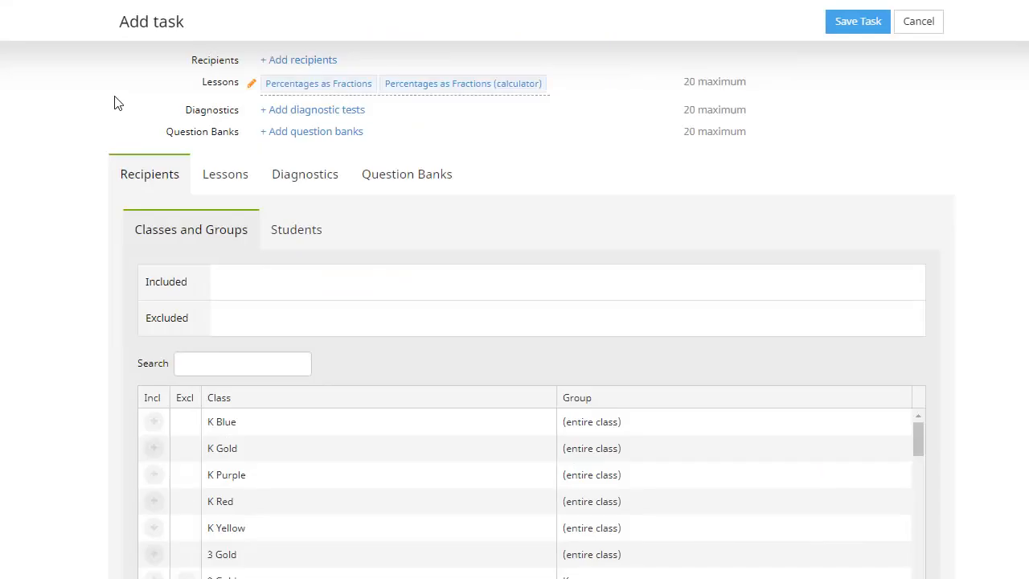
{"action": "left_click", "coordinate": [200, 363]}
{"action": "type", "text": "7"}
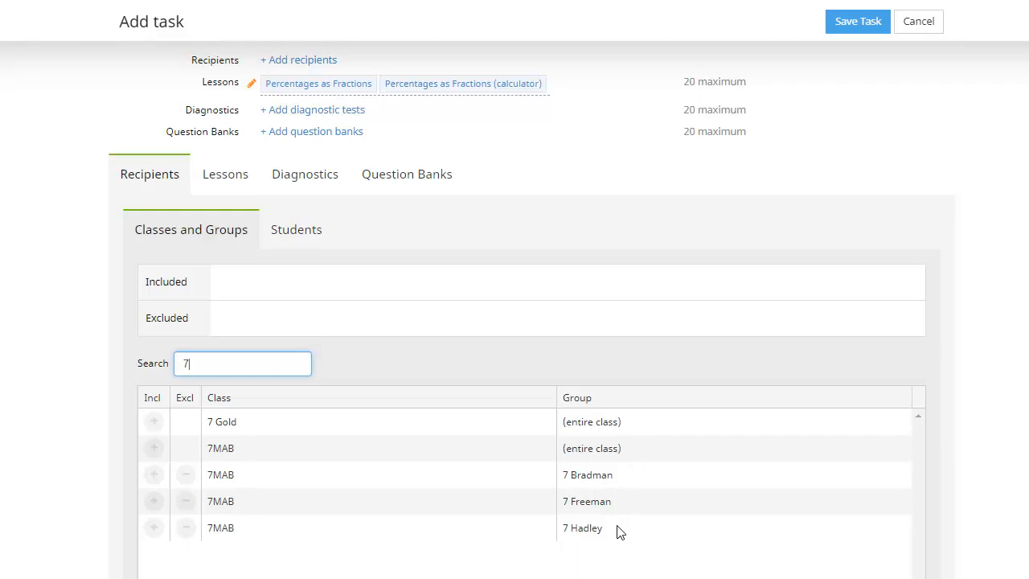
{"action": "left_click", "coordinate": [155, 452]}
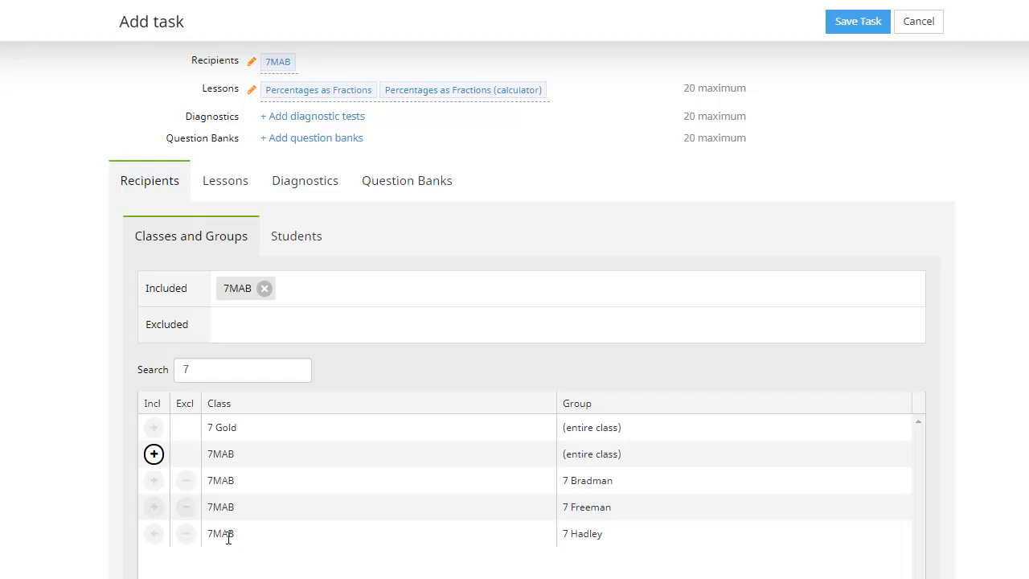
{"action": "left_click", "coordinate": [190, 535]}
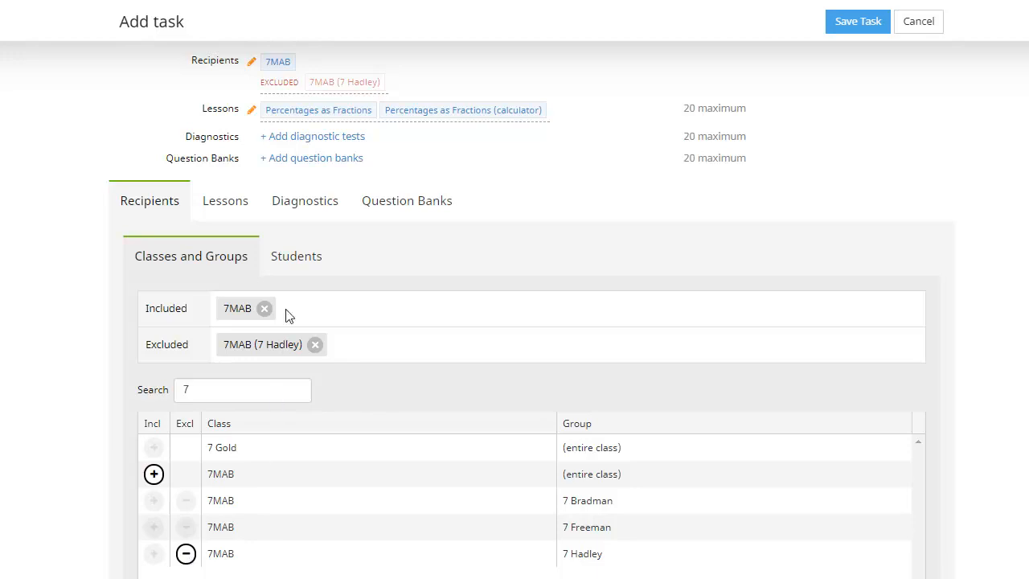
Step: Search for an individual 7MAB student by first name and exclude that student from the task
{"action": "left_click", "coordinate": [297, 257]}
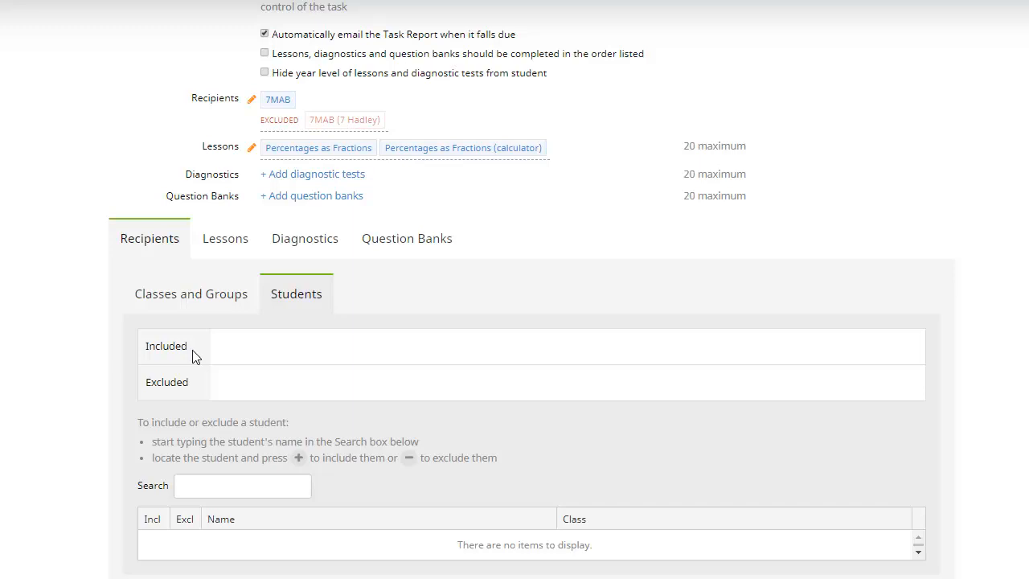
{"action": "left_click", "coordinate": [200, 486]}
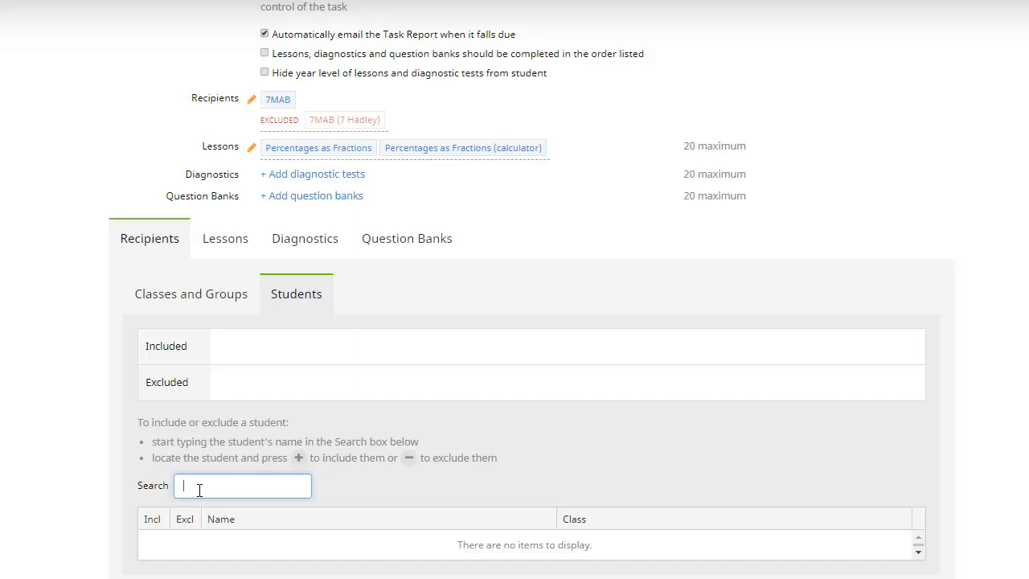
{"action": "type", "text": "janet"}
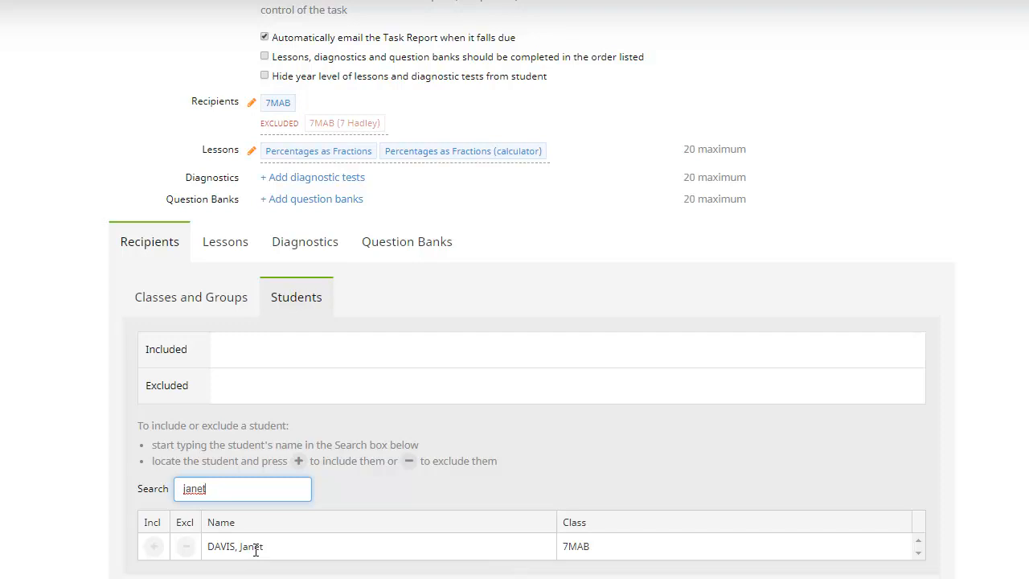
{"action": "left_click", "coordinate": [184, 552]}
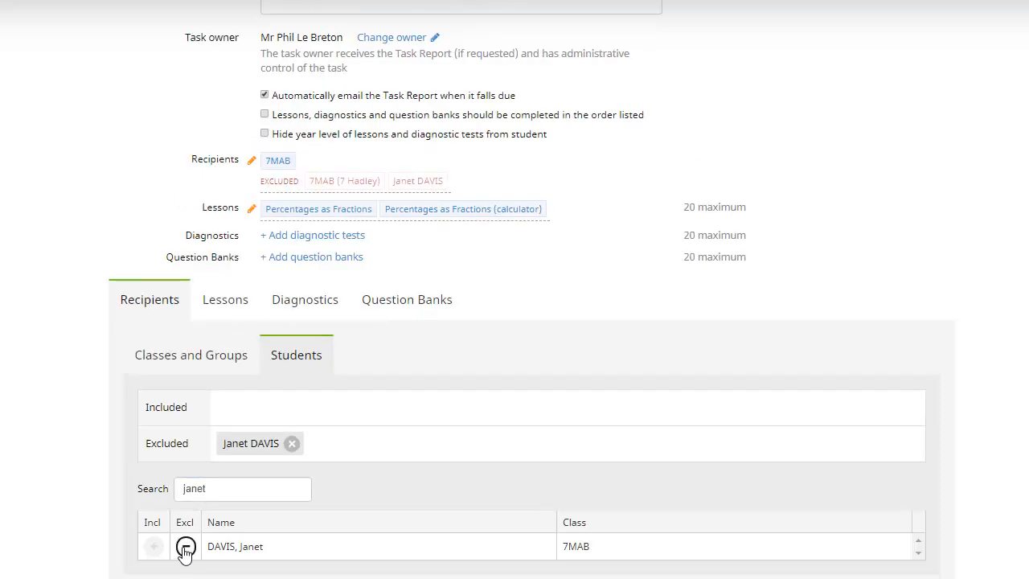
Step: Save the task under the title "Percentages as Fractions" and open its progress report
{"action": "scroll", "coordinate": [784, 419], "scroll_direction": "up", "scroll_amount": 5}
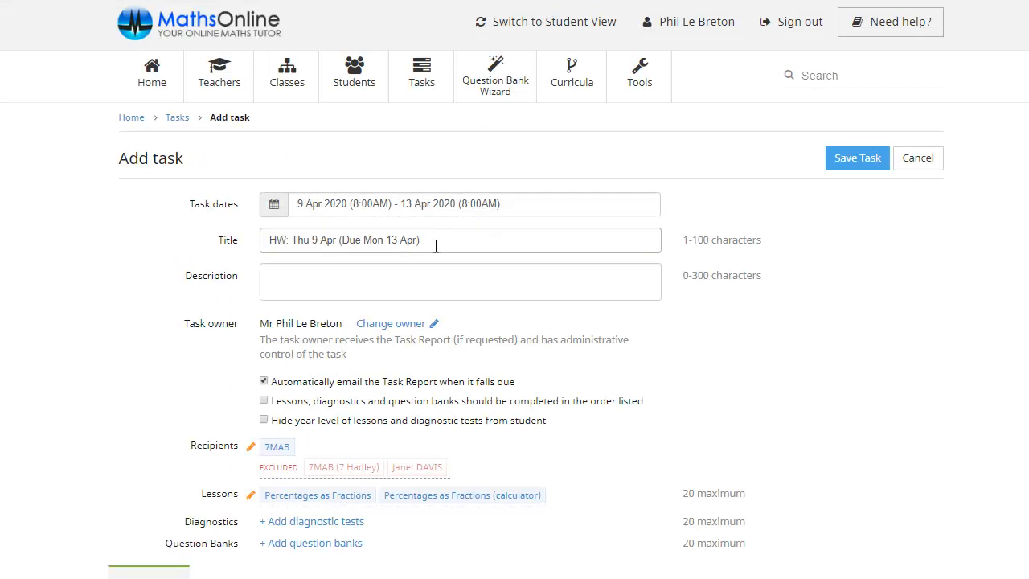
{"action": "left_click_drag", "start_coordinate": [436, 238], "coordinate": [239, 247]}
{"action": "type", "text": "Pe"}
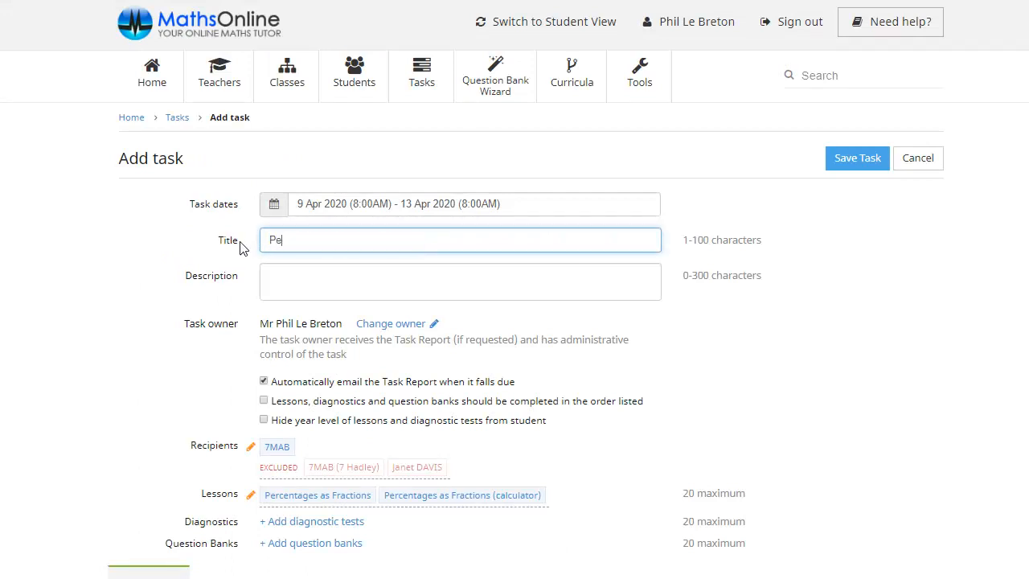
{"action": "type", "text": "rcentages as Fractions"}
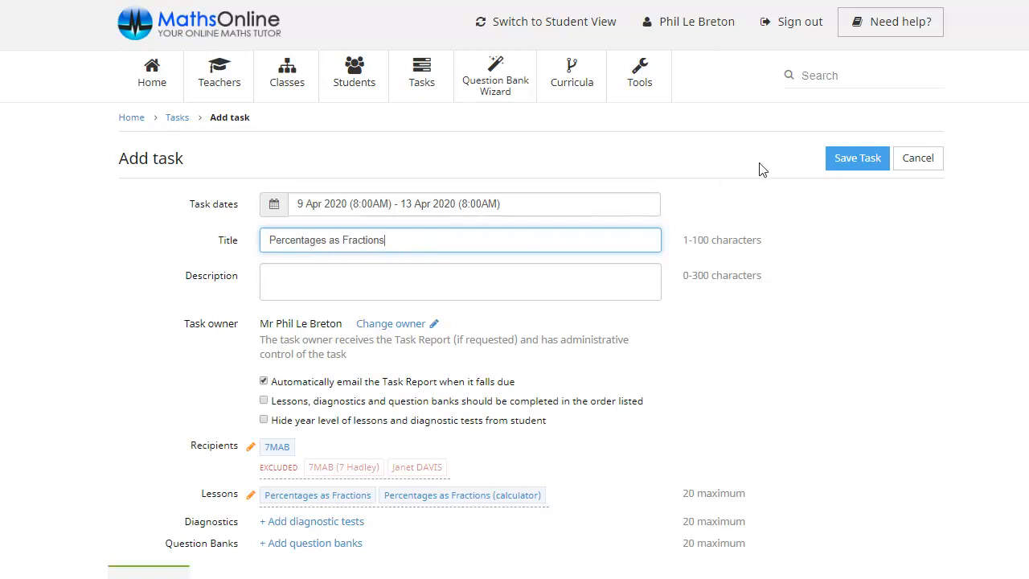
{"action": "left_click", "coordinate": [855, 158]}
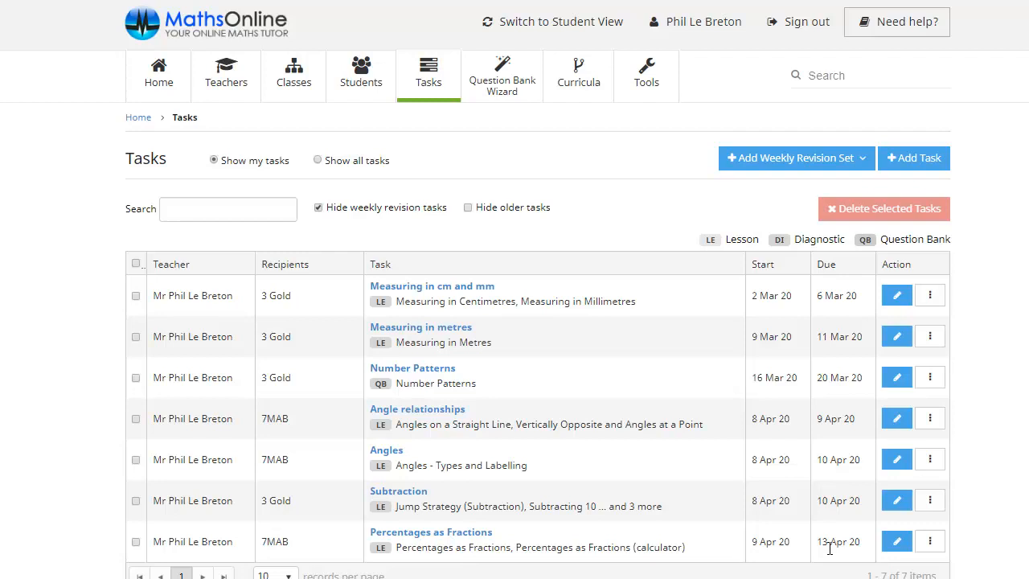
{"action": "left_click", "coordinate": [440, 533]}
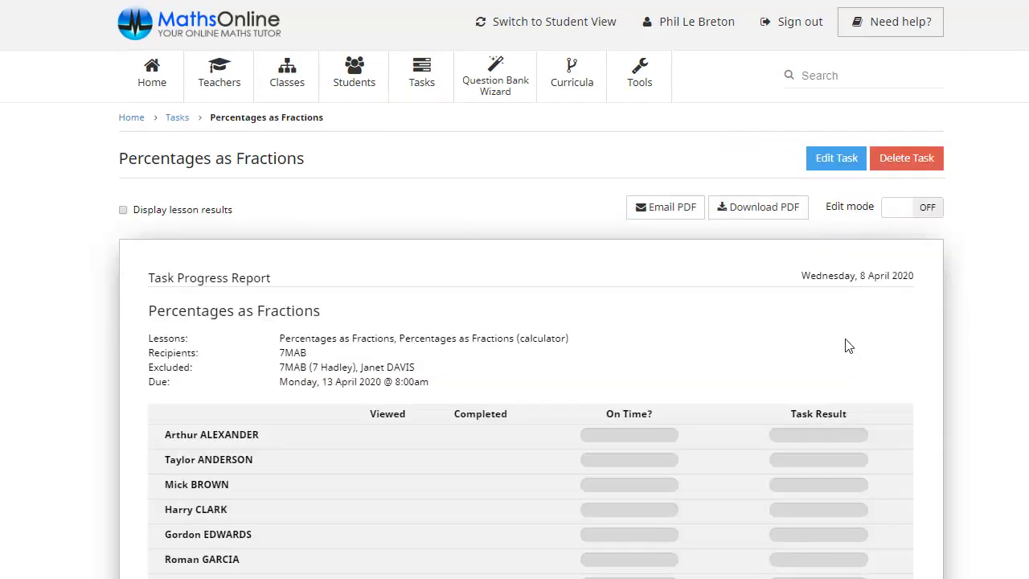